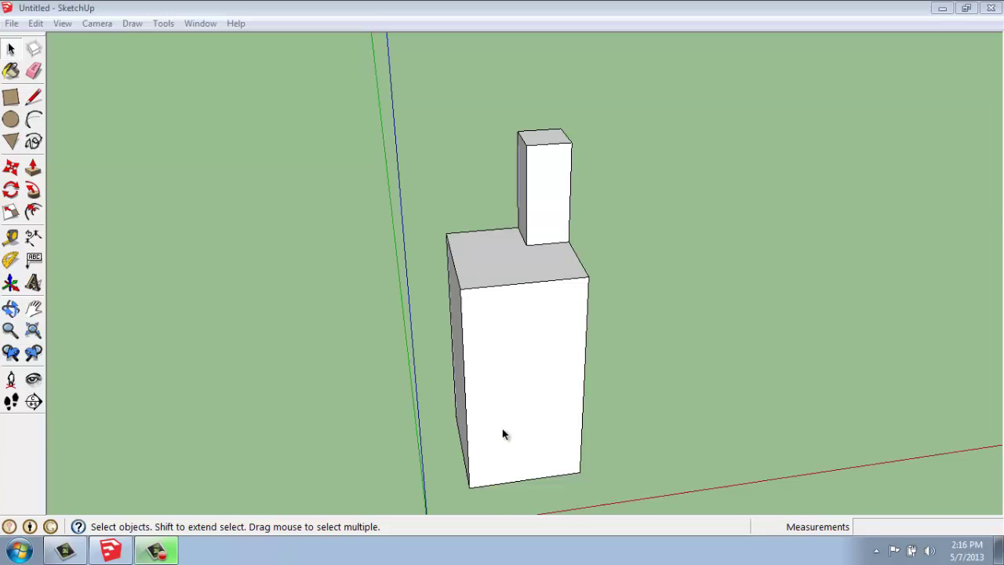
Step: Examine the stepped block model from several sides and up close around the narrow upper block
middle_drag(620, 337, 346, 316)
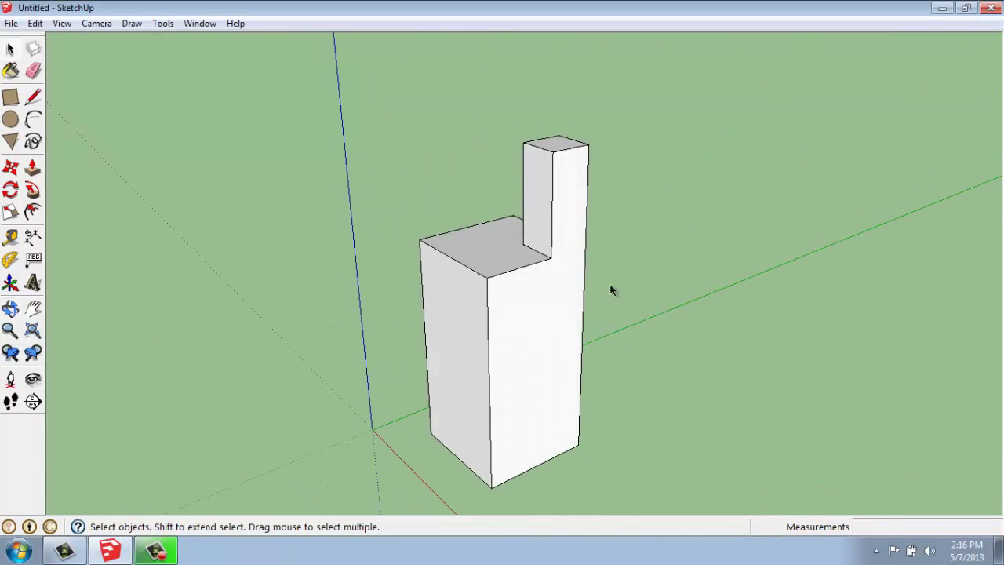
middle_drag(612, 287, 750, 342)
middle_drag(509, 223, 552, 298)
middle_drag(634, 269, 659, 254)
scroll(520, 149, up, 2)
middle_drag(520, 150, 561, 192)
scroll(565, 162, up, 1)
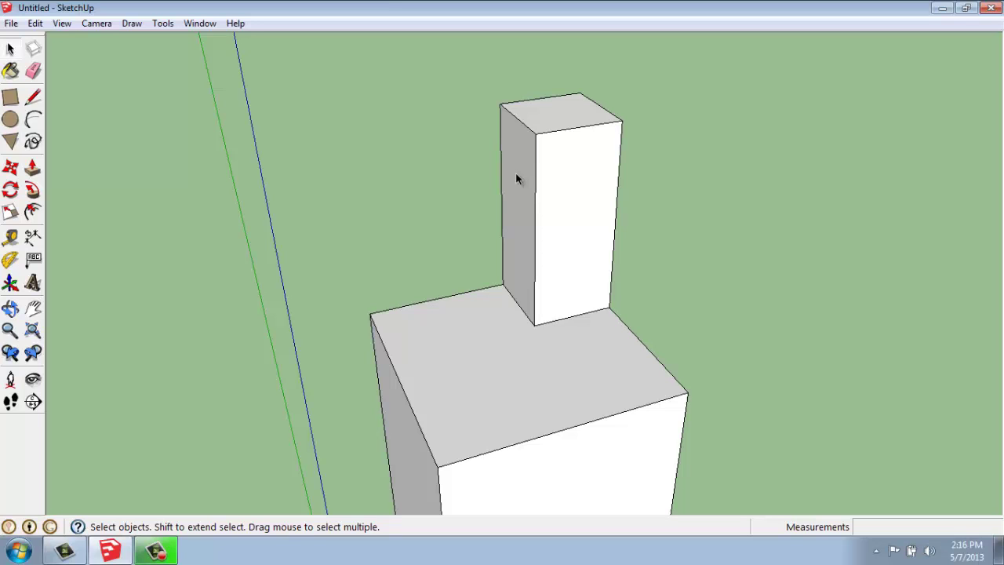
mouse_move(577, 173)
middle_down()
mouse_move(576, 181)
mouse_move(448, 162)
mouse_move(583, 178)
middle_up()
middle_drag(536, 92, 548, 78)
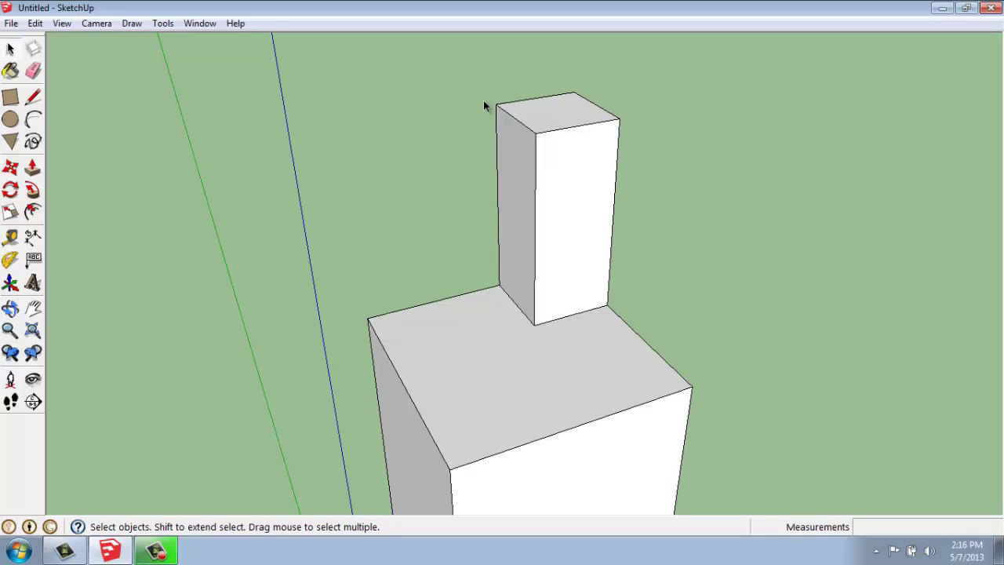
Step: Draw a closed stepped molding profile at the narrow upper block's top corner, with a 3" top line along the red axis and a 1" closing segment
scroll(510, 98, up, 5)
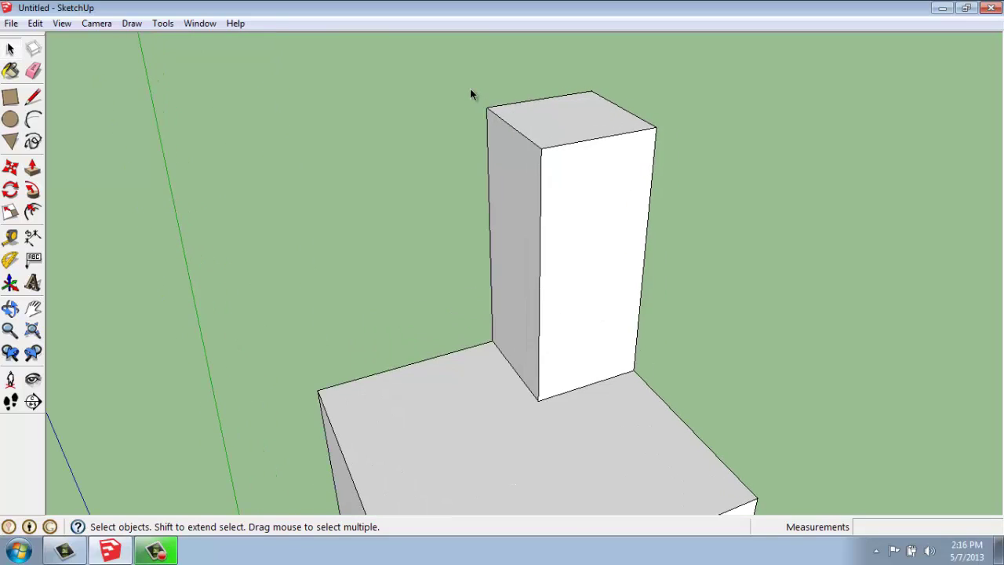
middle_drag(482, 95, 492, 136)
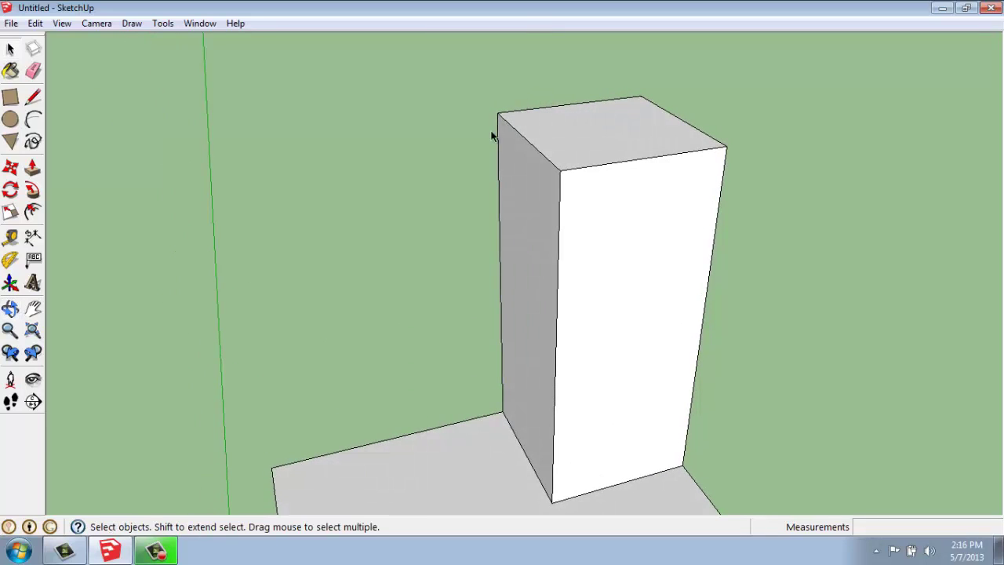
click(33, 96)
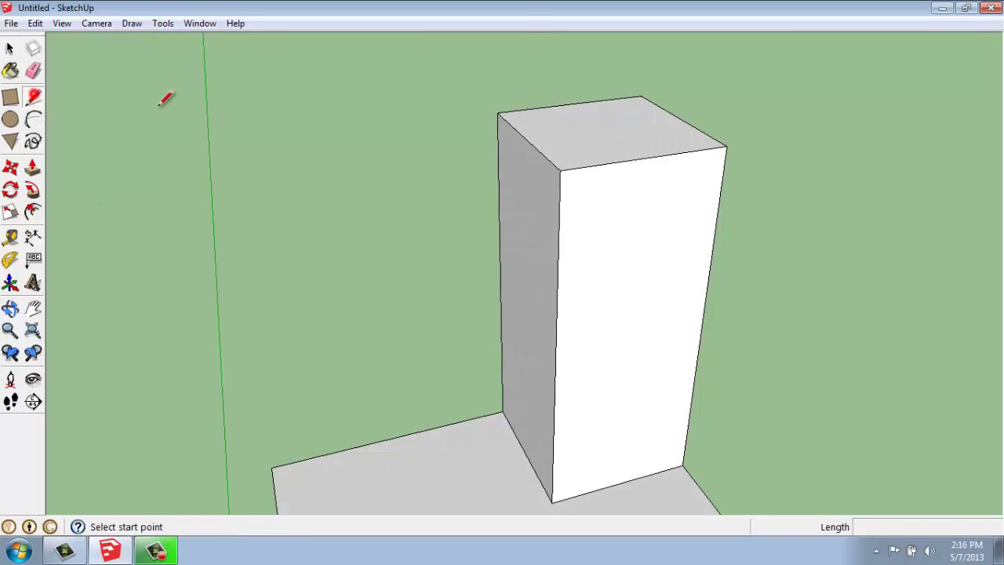
click(496, 114)
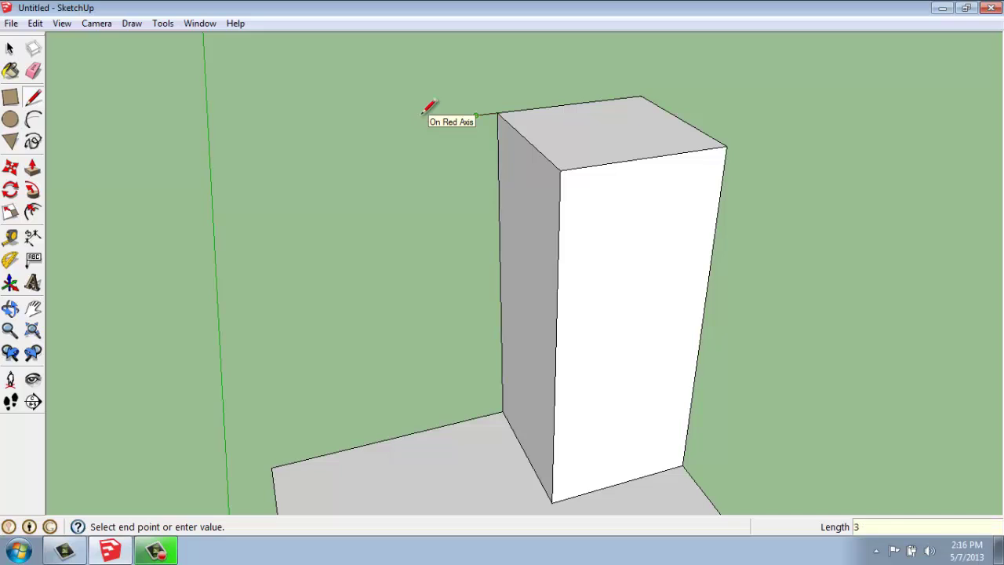
click(476, 116)
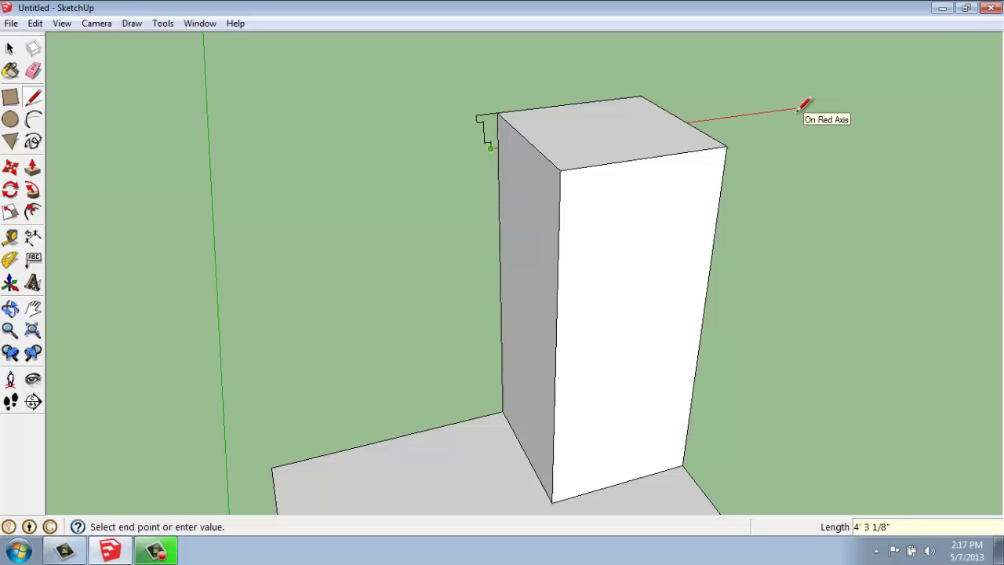
text(1)
key(Return)
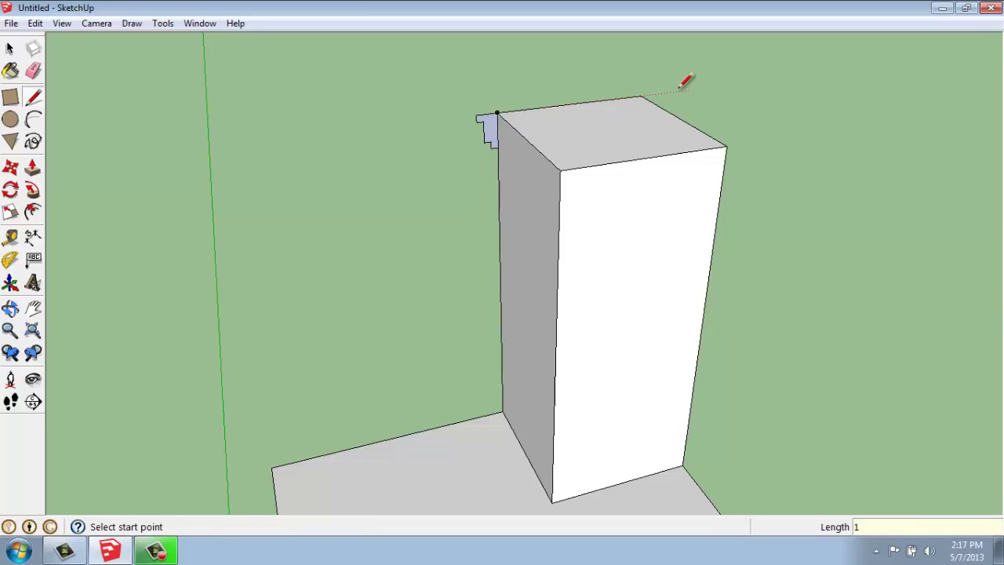
key(space)
Step: Sweep the stepped profile around all four top edges of the upper block with Follow Me, finishing at the starting corner
scroll(479, 99, up, 4)
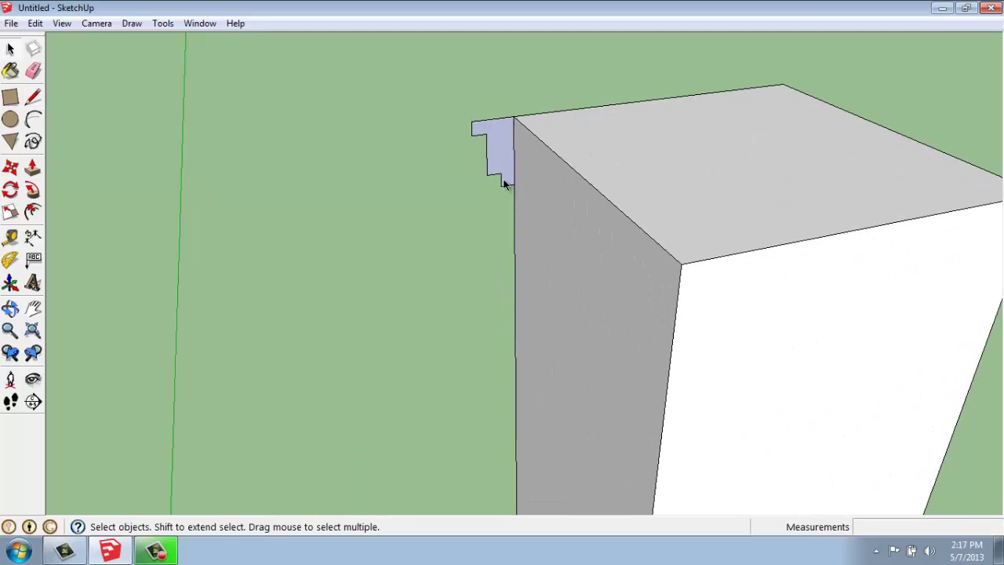
scroll(432, 164, down, 3)
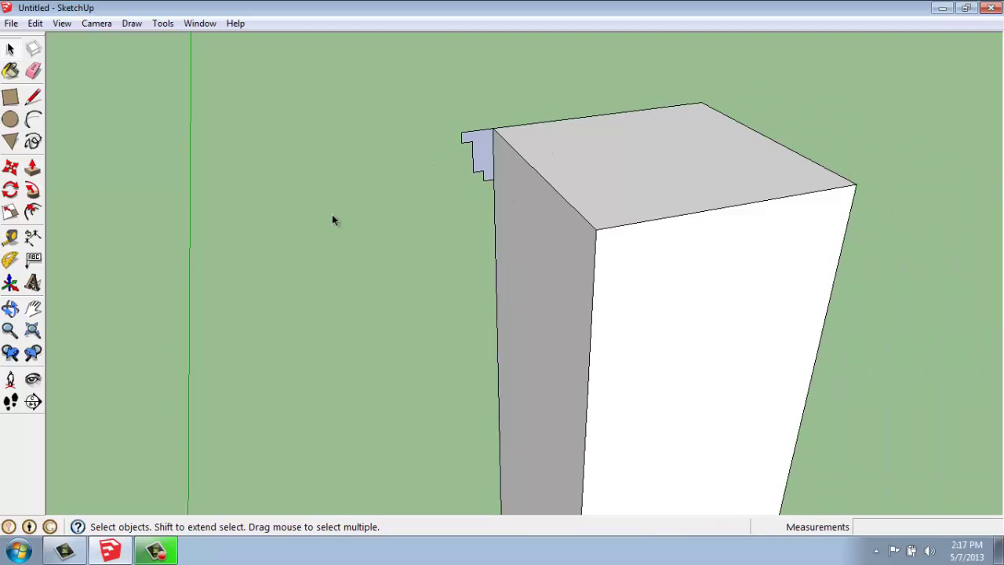
click(33, 197)
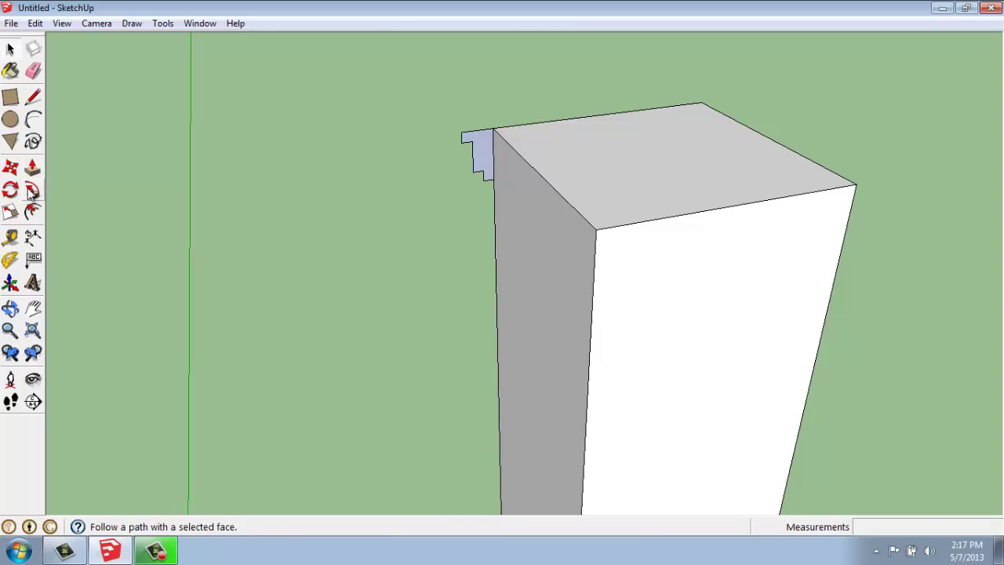
key(p)
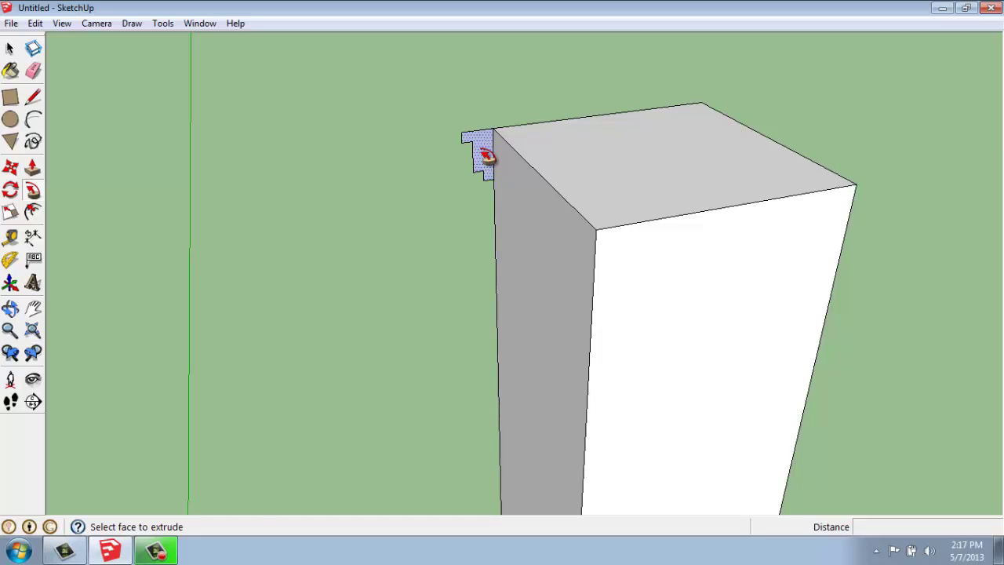
drag(486, 155, 869, 204)
key(o)
middle_drag(869, 204, 399, 217)
drag(398, 216, 804, 270)
middle_drag(804, 270, 267, 283)
drag(267, 283, 269, 352)
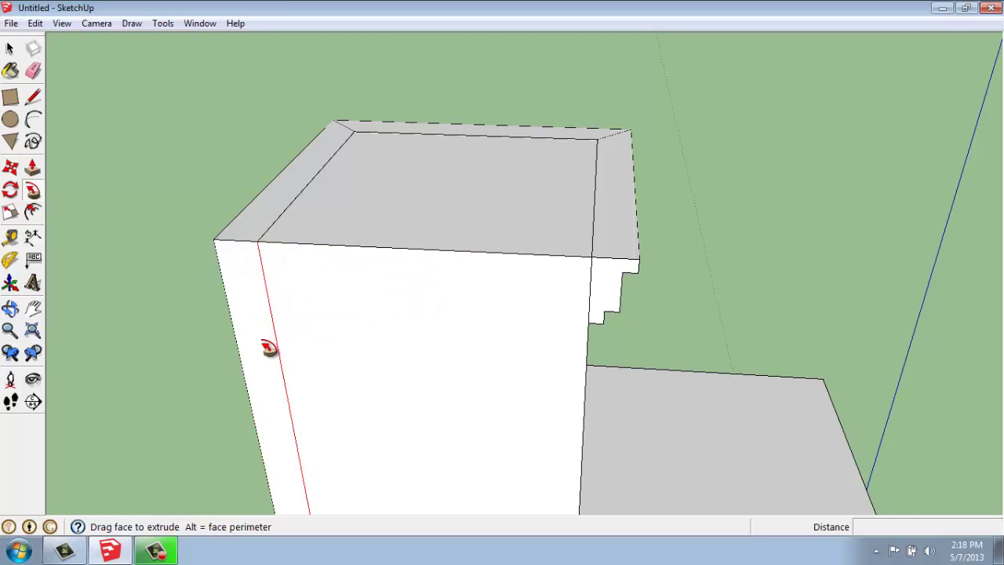
middle_drag(269, 352, 518, 258)
drag(518, 258, 572, 260)
middle_drag(572, 260, 184, 386)
drag(184, 386, 543, 287)
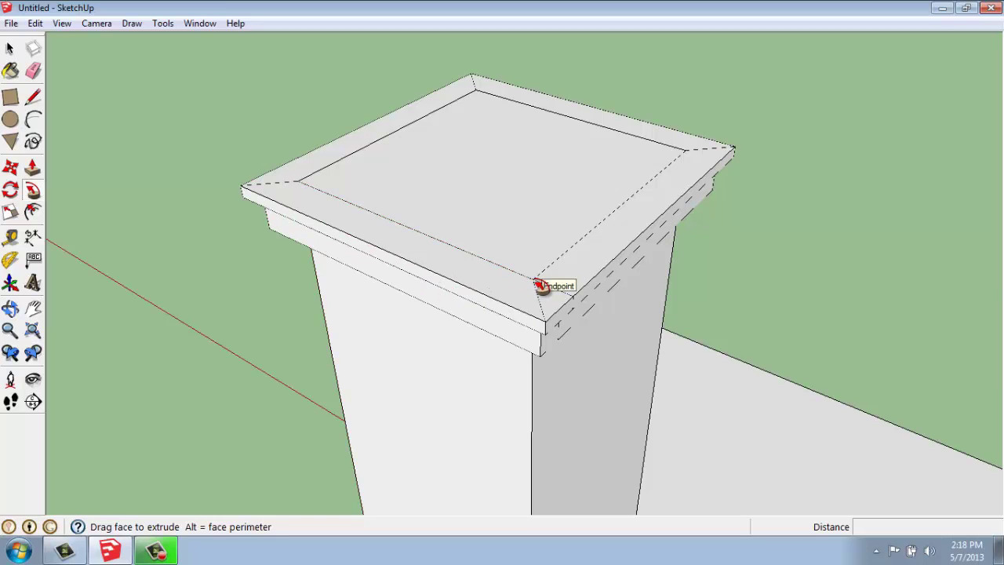
click(539, 286)
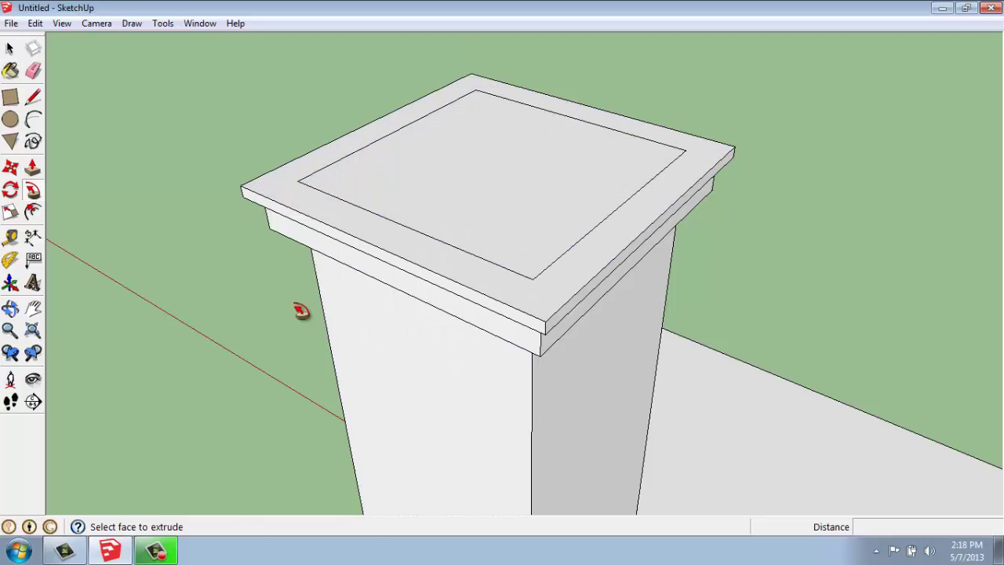
key(space)
Step: Draw a half-round profile with a 2" arc bulge along the red axis, at the top corner of the lower block's vertical edge
middle_drag(222, 362, 215, 309)
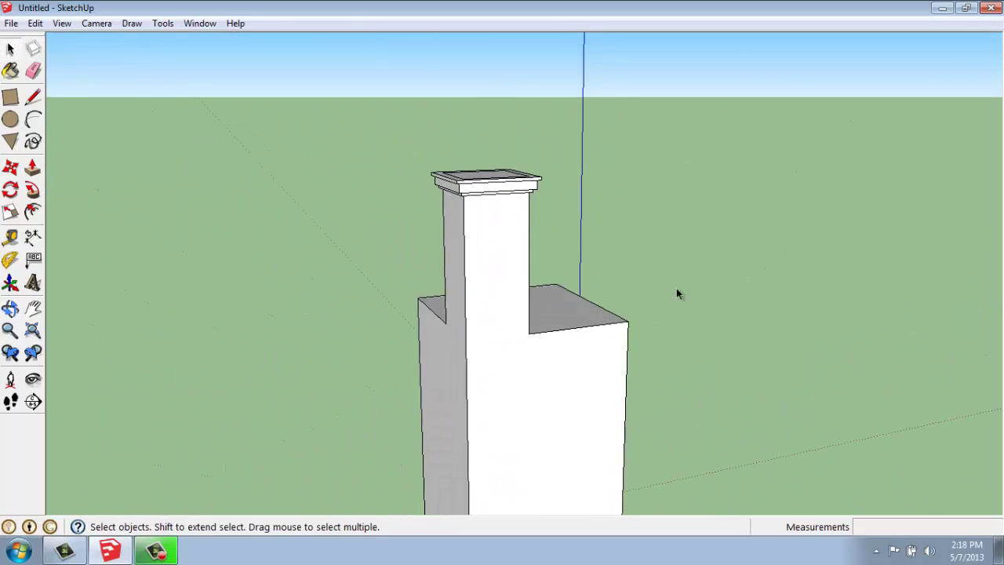
middle_drag(677, 291, 415, 407)
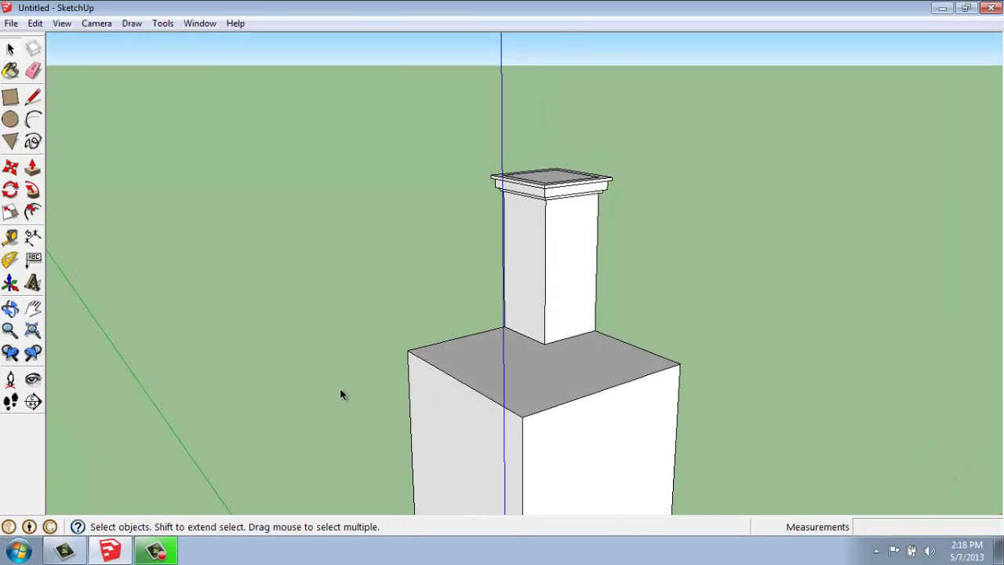
scroll(400, 381, up, 4)
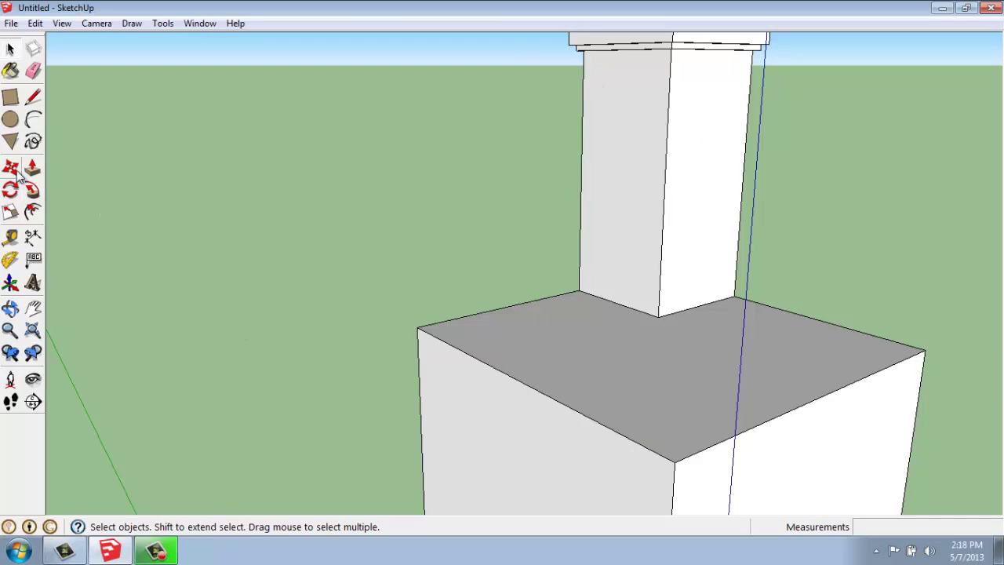
click(33, 121)
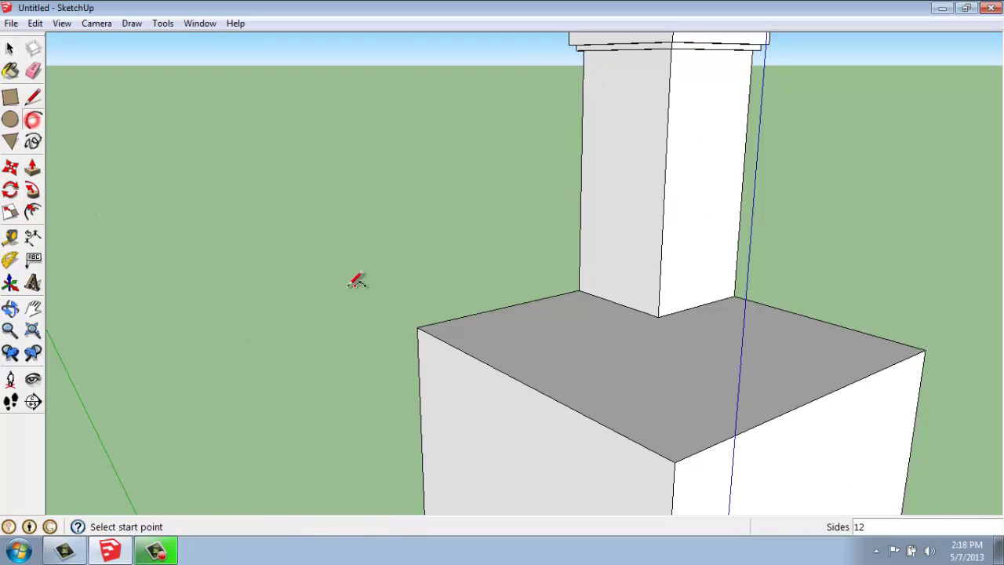
click(418, 328)
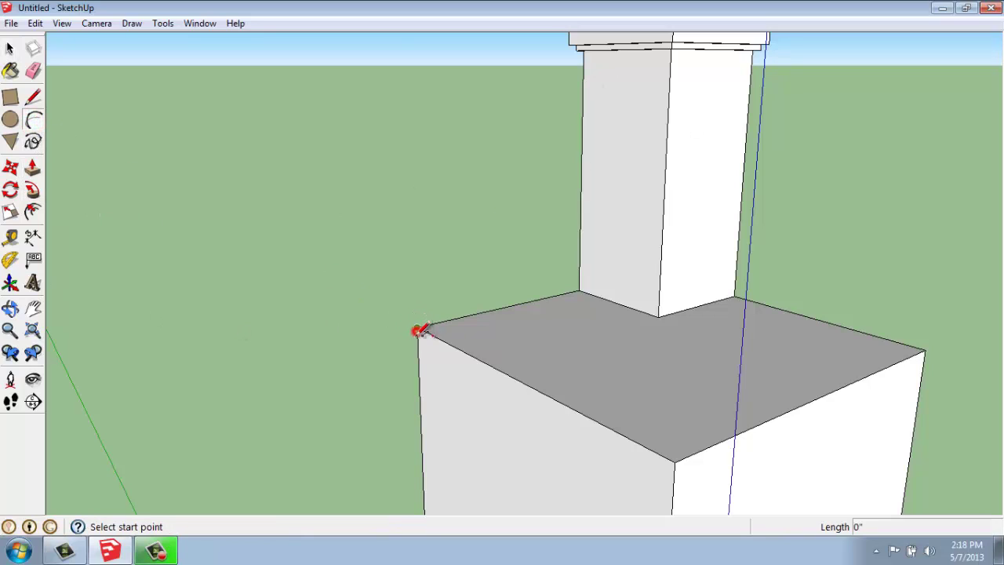
click(421, 375)
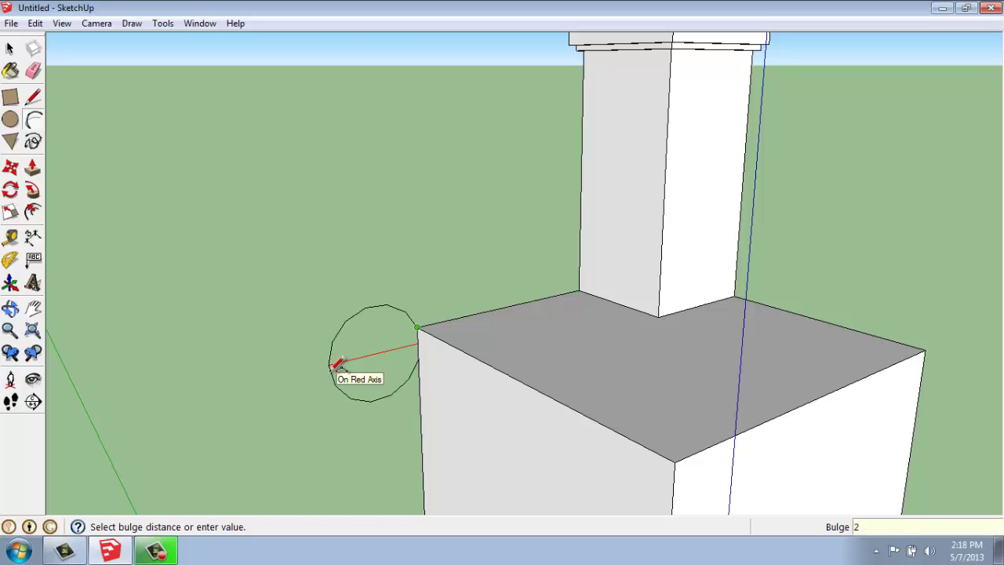
key(Return)
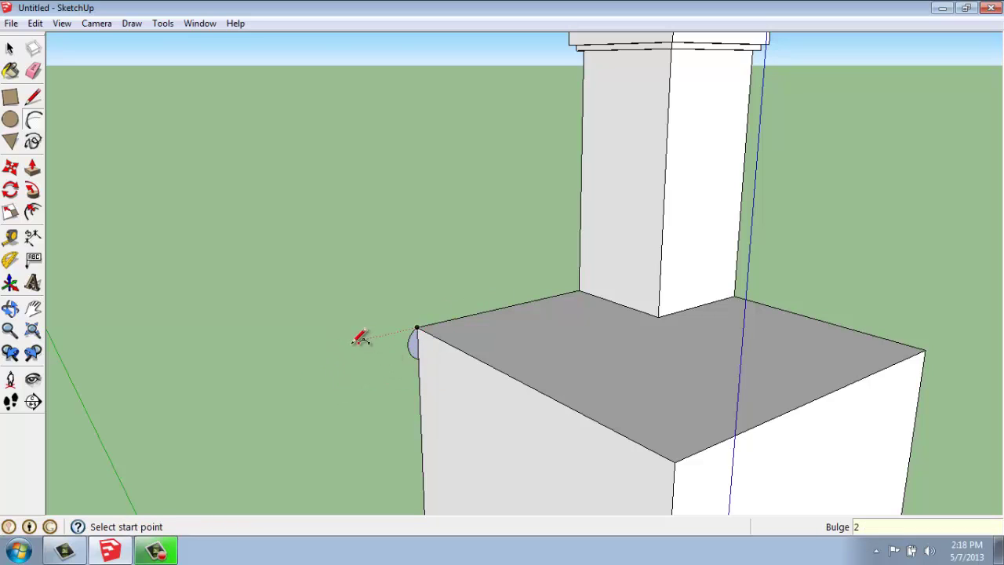
key(space)
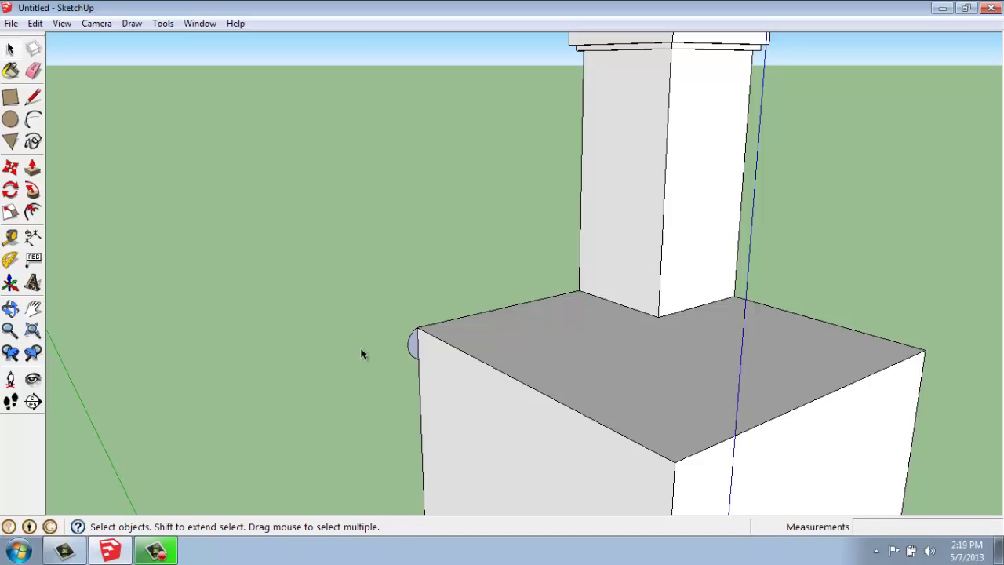
Step: Try to sweep the half-round profile around the lower block's top edges with Follow Me
click(33, 190)
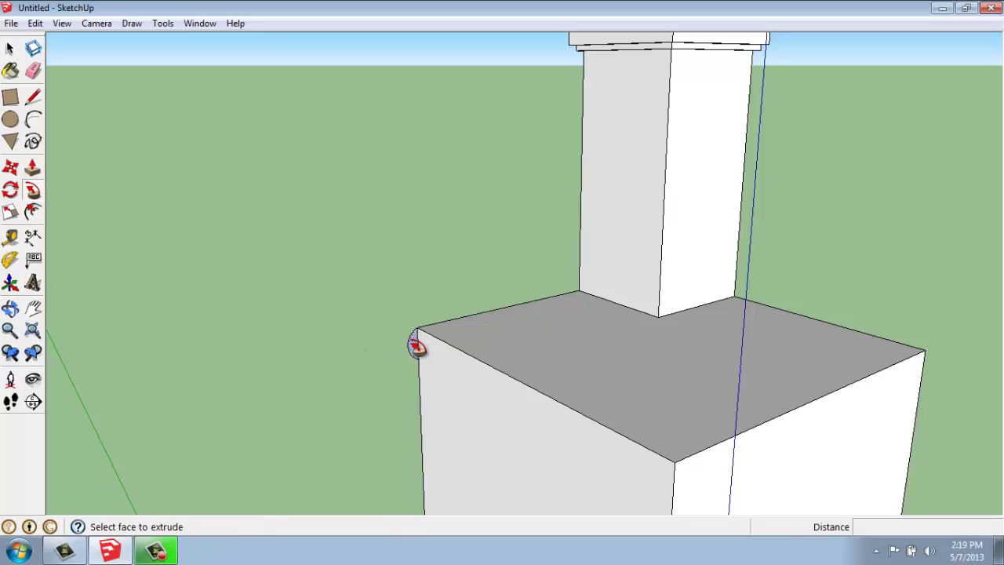
drag(416, 346, 826, 417)
middle_drag(827, 416, 309, 330)
drag(225, 359, 541, 354)
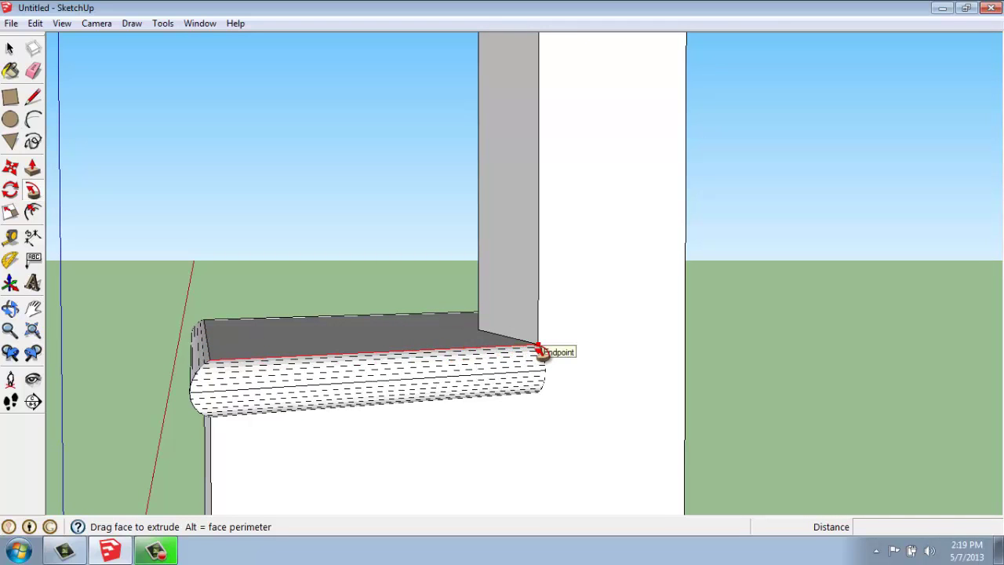
middle_drag(542, 353, 242, 371)
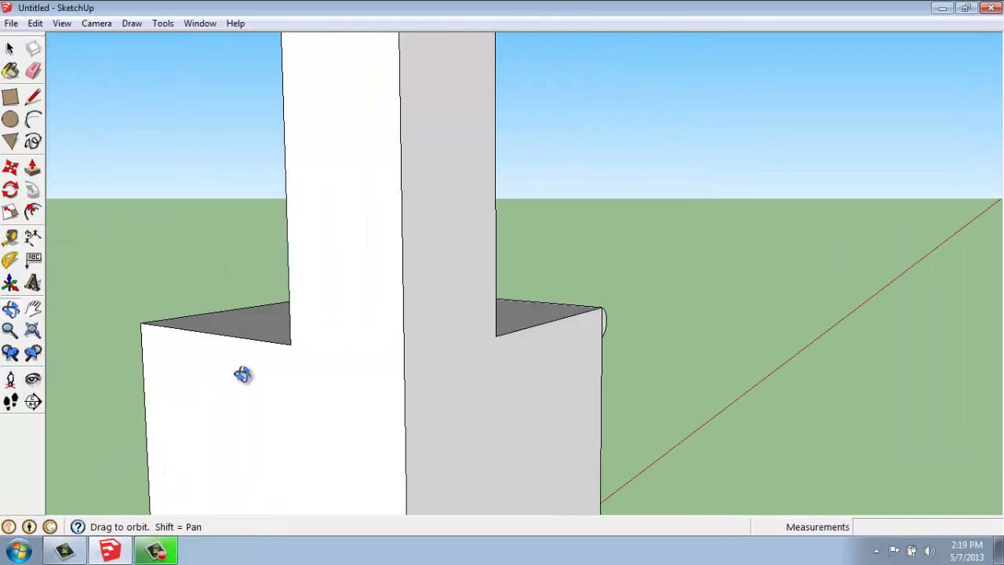
drag(246, 376, 300, 360)
drag(388, 359, 457, 363)
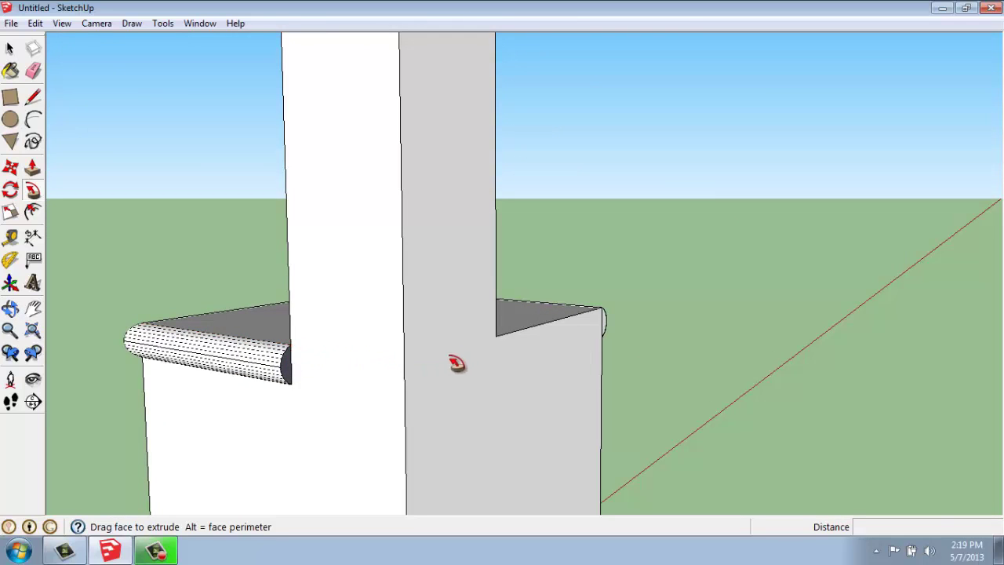
drag(527, 342, 447, 351)
drag(312, 371, 353, 144)
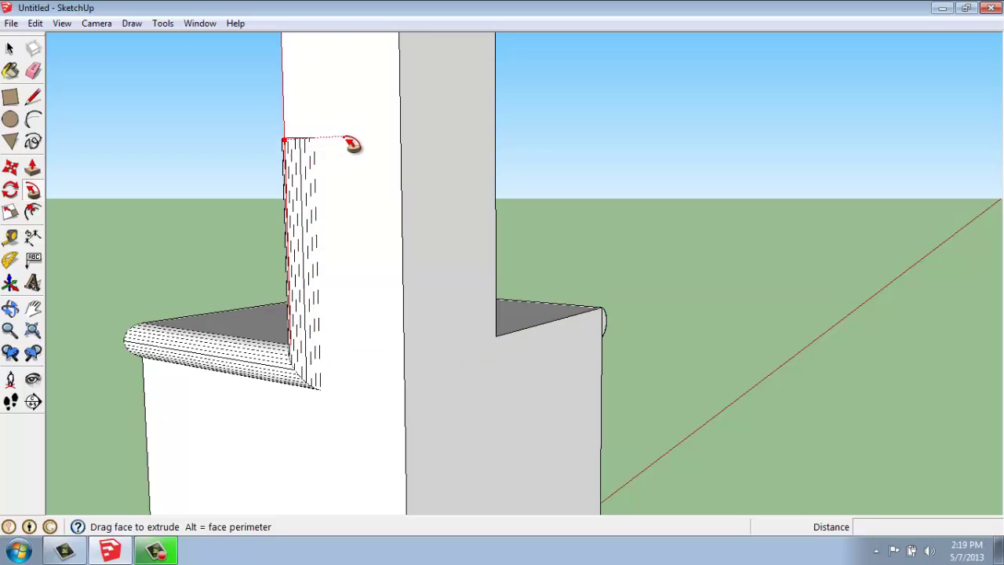
middle_drag(353, 144, 565, 182)
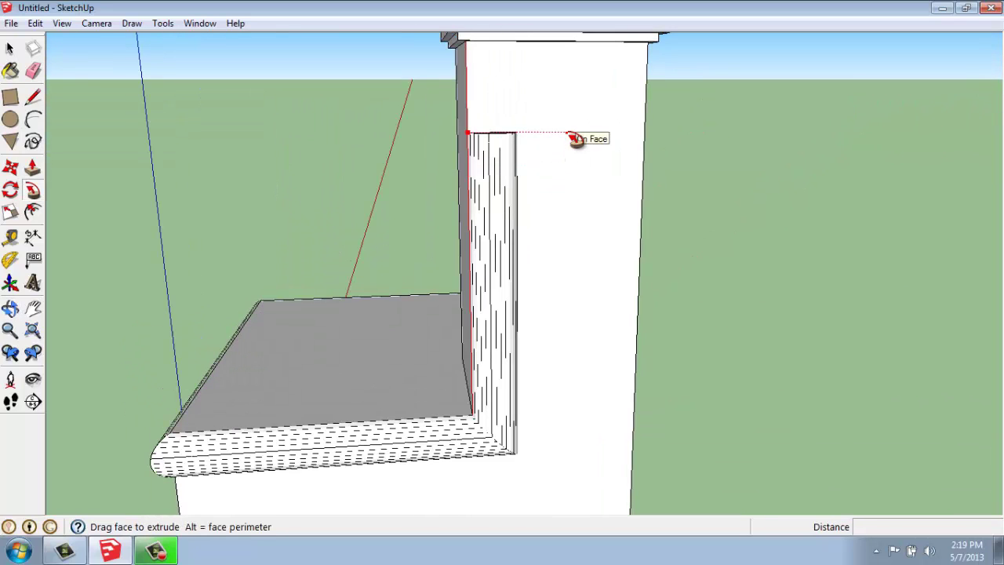
drag(574, 139, 321, 405)
middle_drag(150, 406, 470, 403)
key(p)
Step: Draw lines continuing the lower block's top edge across both flush faces, from one ledge corner via the shared vertical edge to the other ledge corner
scroll(306, 379, down, 5)
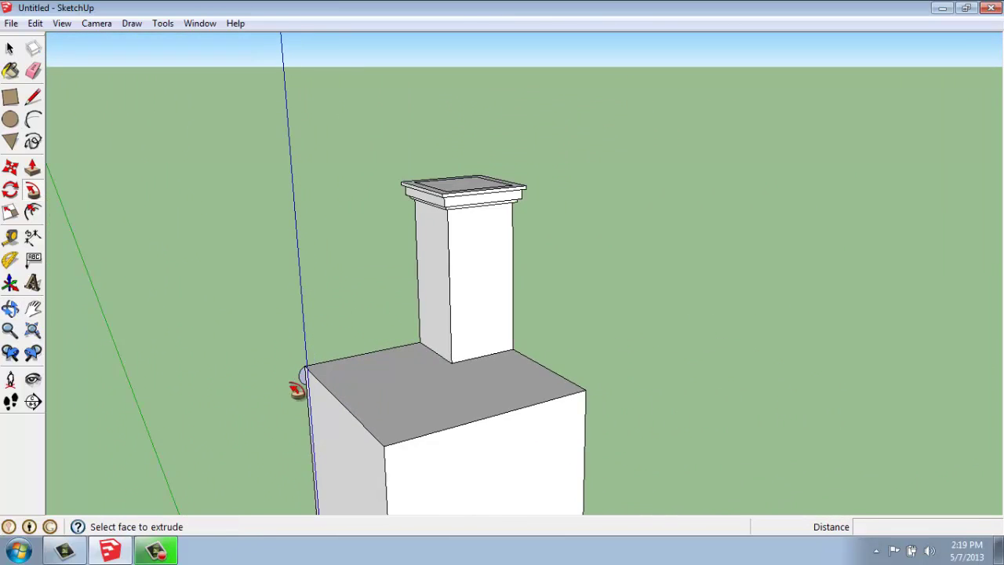
middle_drag(294, 385, 486, 440)
click(42, 96)
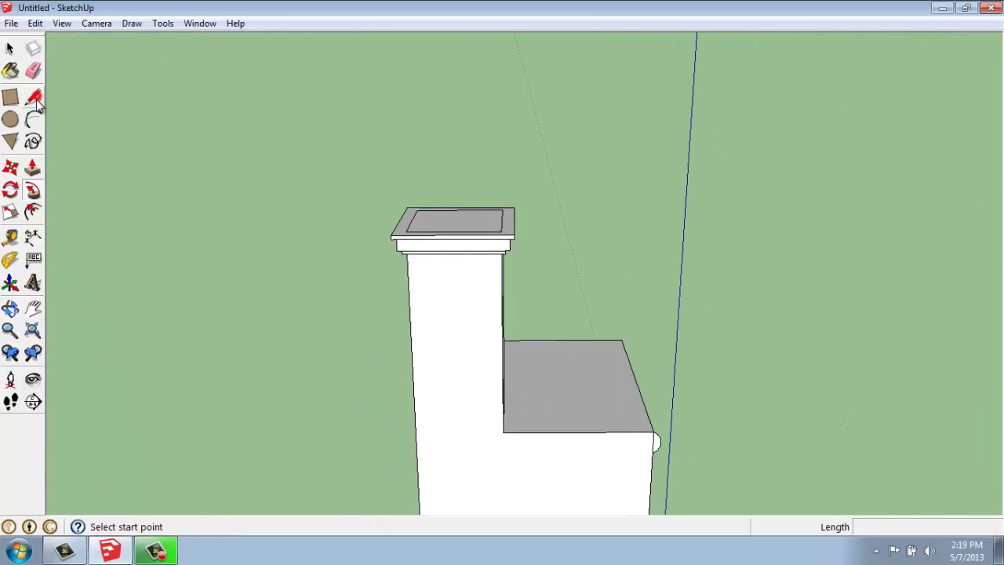
scroll(397, 476, up, 3)
middle_drag(397, 476, 553, 489)
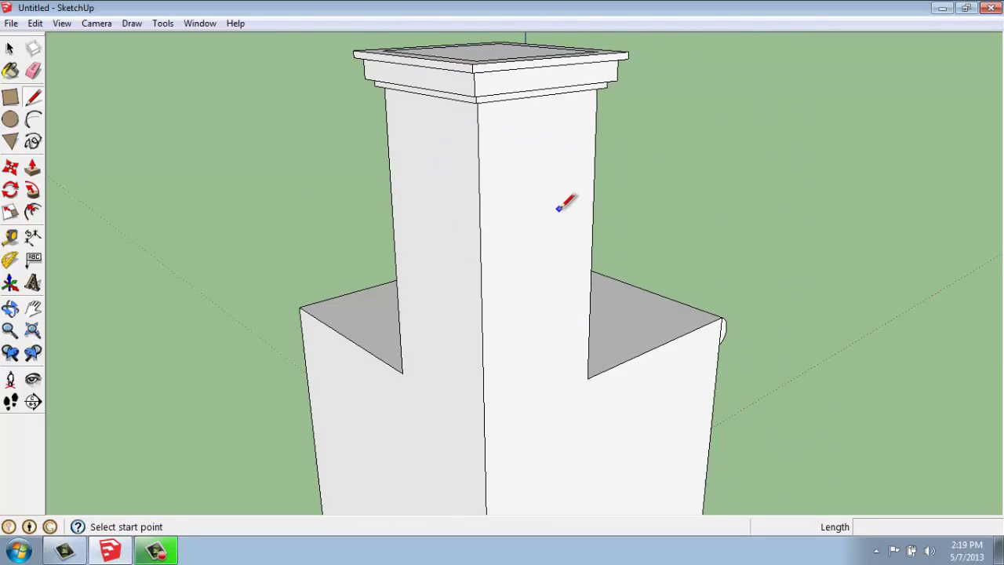
click(588, 379)
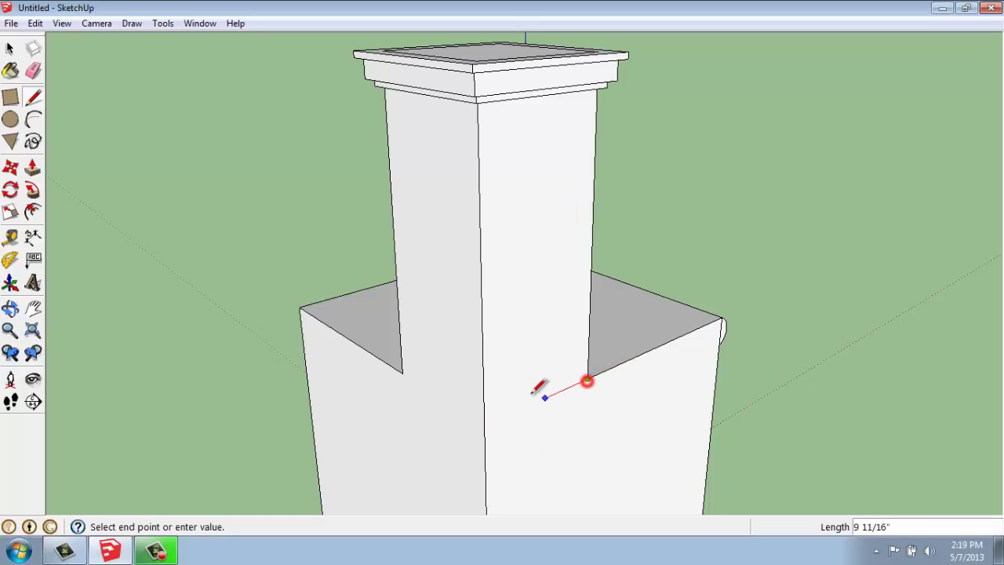
click(484, 424)
click(402, 373)
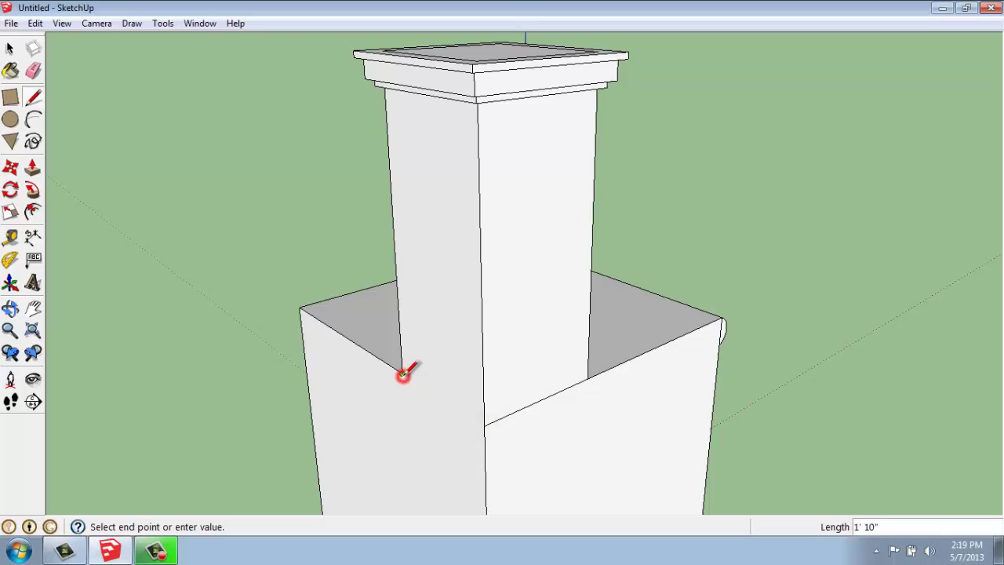
Step: Finish the line across the remaining flush face, joining the lower block's ledge corner to the shared vertical edge
click(484, 424)
key(space)
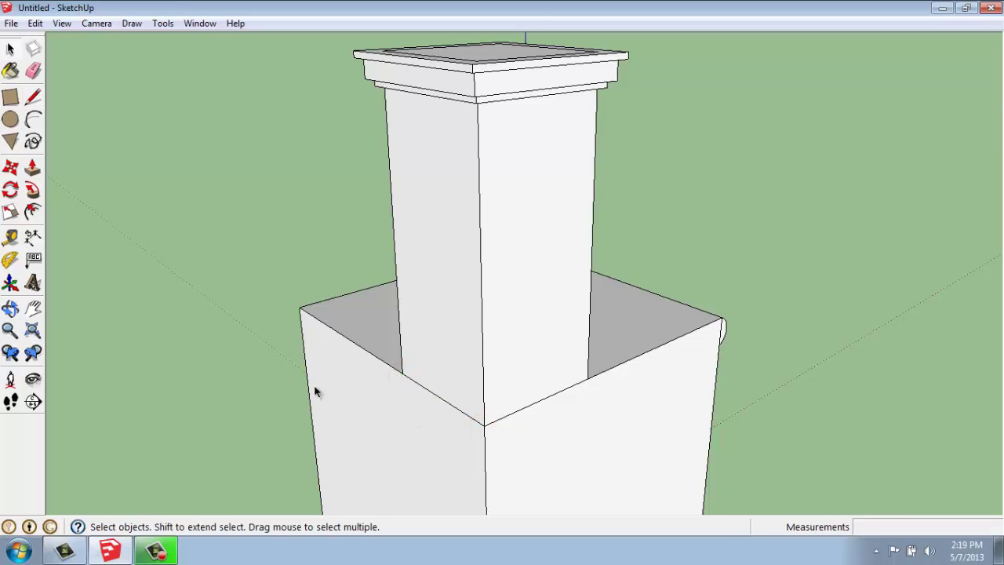
Step: Sweep the half-round profile around all four top edges of the lower block with Follow Me, ending back at the starting corner
middle_drag(314, 390, 410, 437)
scroll(451, 463, up, 5)
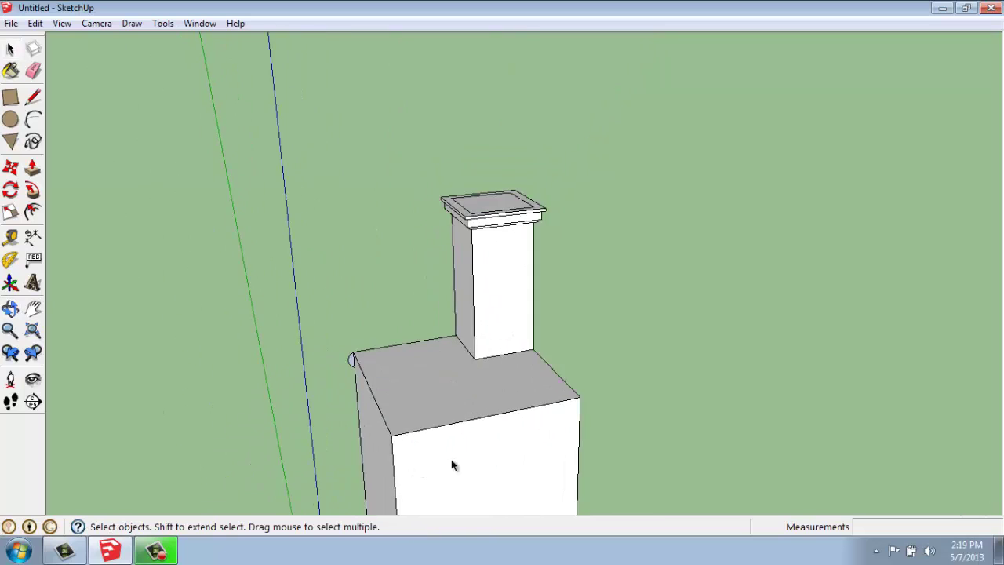
click(33, 190)
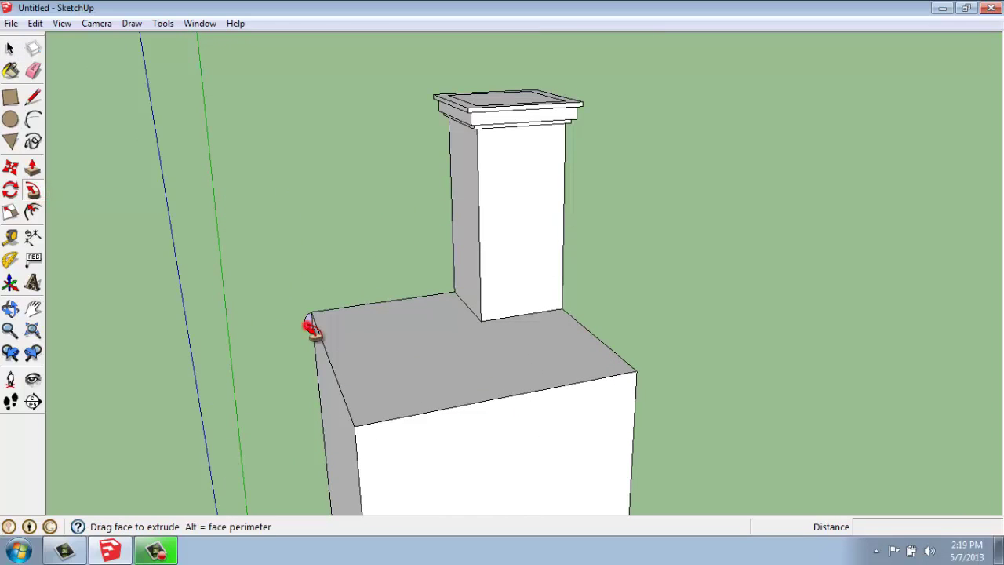
drag(310, 327, 636, 382)
middle_drag(636, 381, 434, 374)
drag(400, 363, 629, 325)
middle_drag(630, 325, 196, 385)
drag(197, 386, 689, 304)
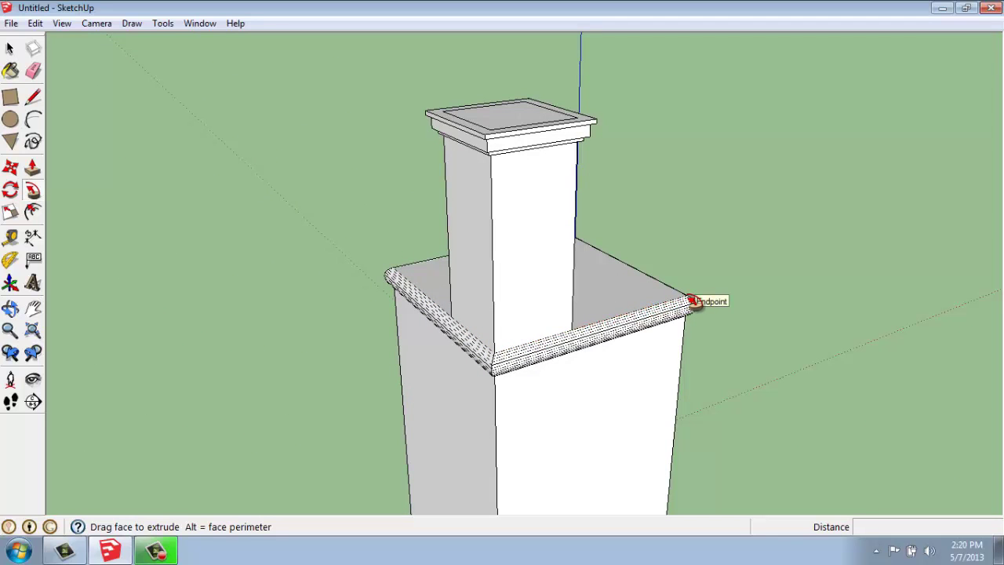
middle_drag(692, 301, 372, 401)
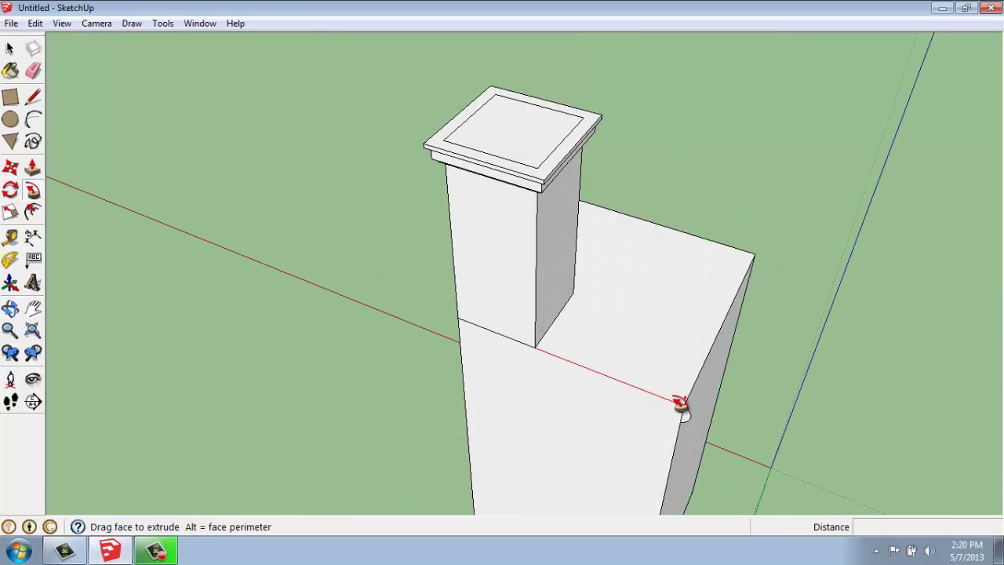
drag(680, 404, 616, 401)
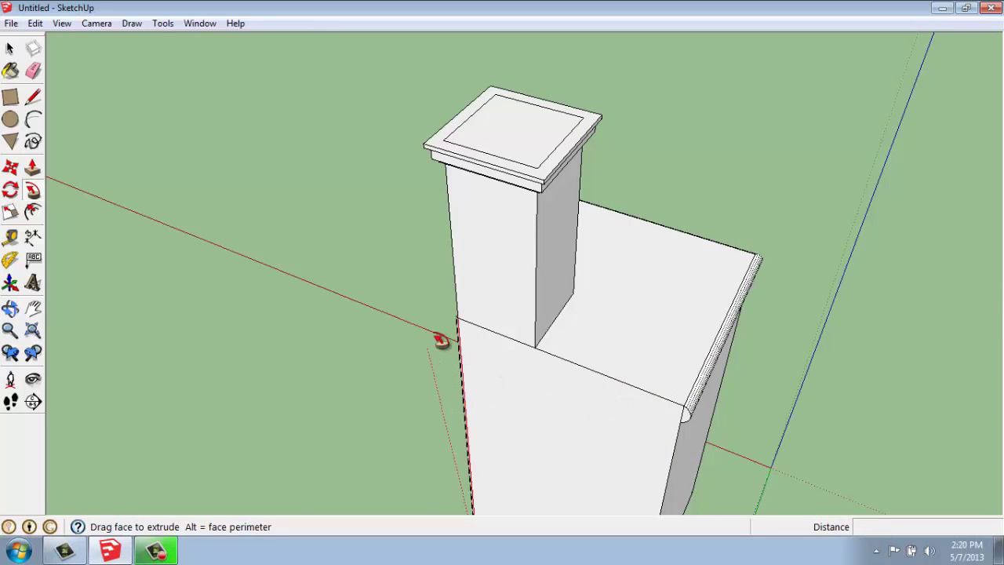
middle_drag(442, 334, 490, 380)
drag(489, 380, 689, 320)
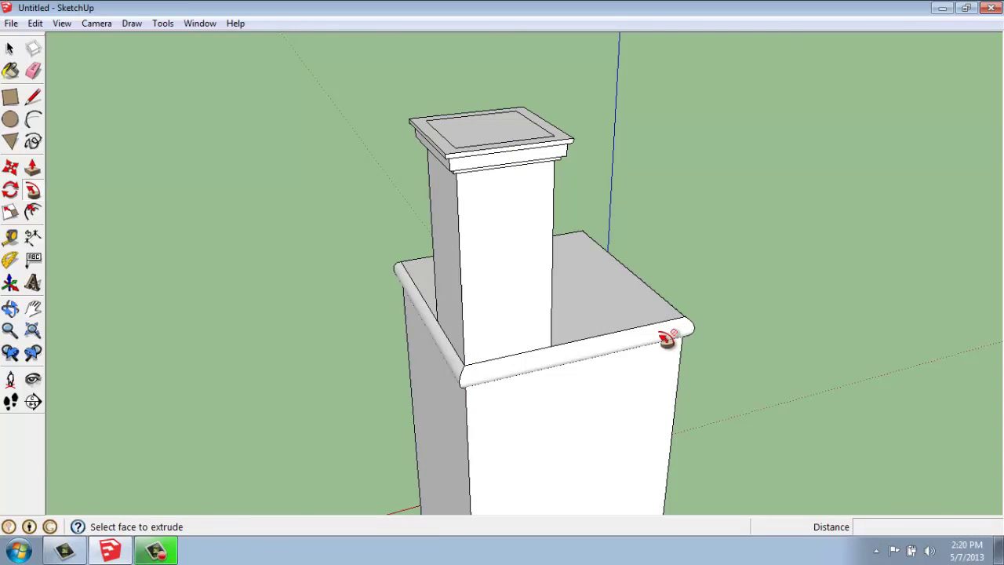
key(space)
middle_drag(763, 327, 426, 328)
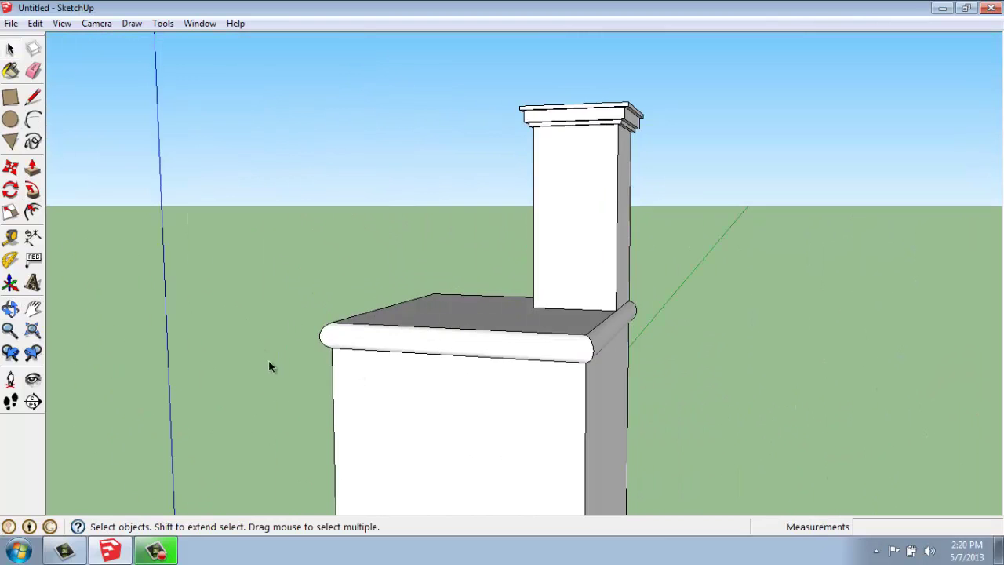
middle_drag(269, 366, 460, 400)
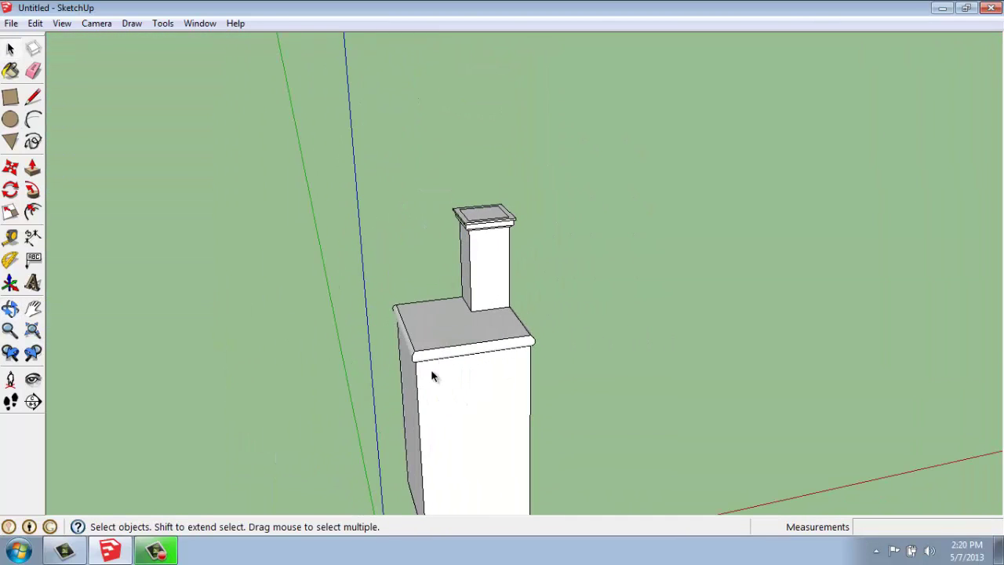
scroll(433, 300, up, 5)
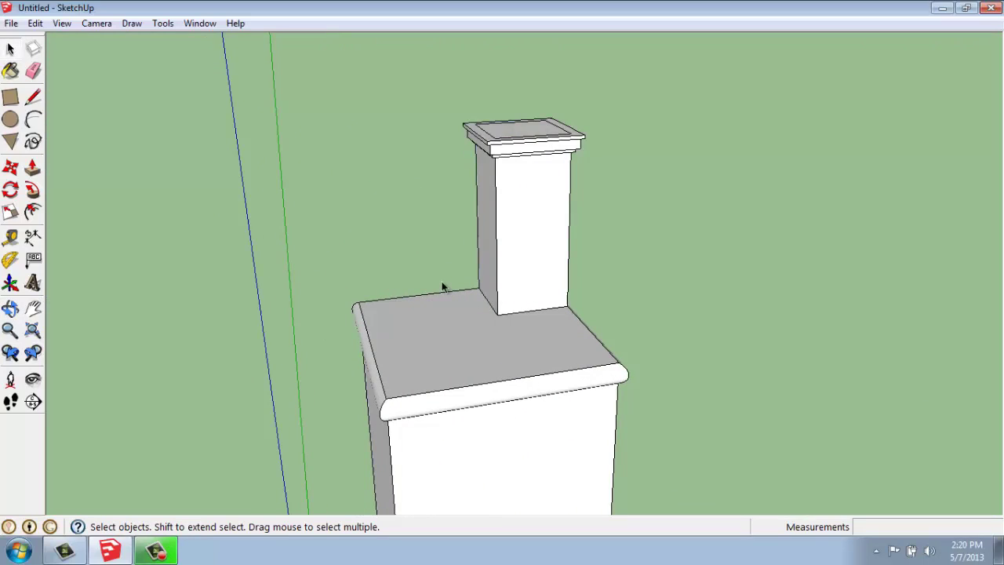